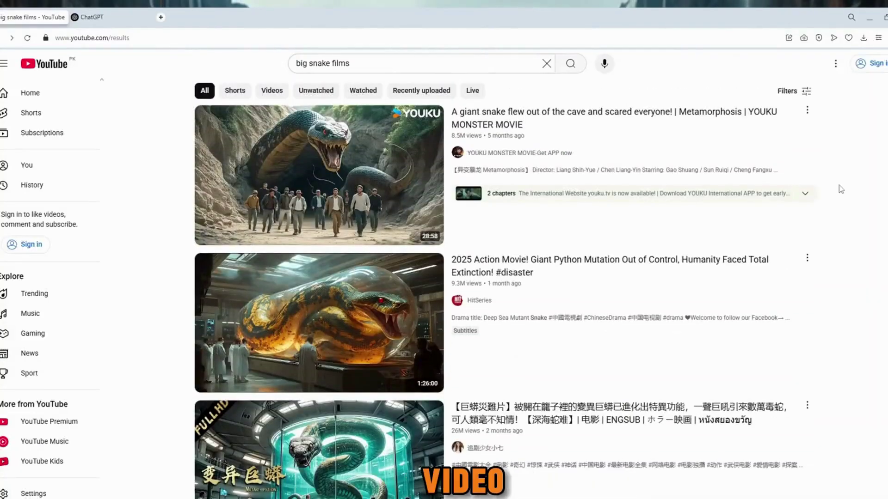
- Play the ice-serpent Image to Video clip in Magi, then close its preview
scroll(840, 189, "down", 3)
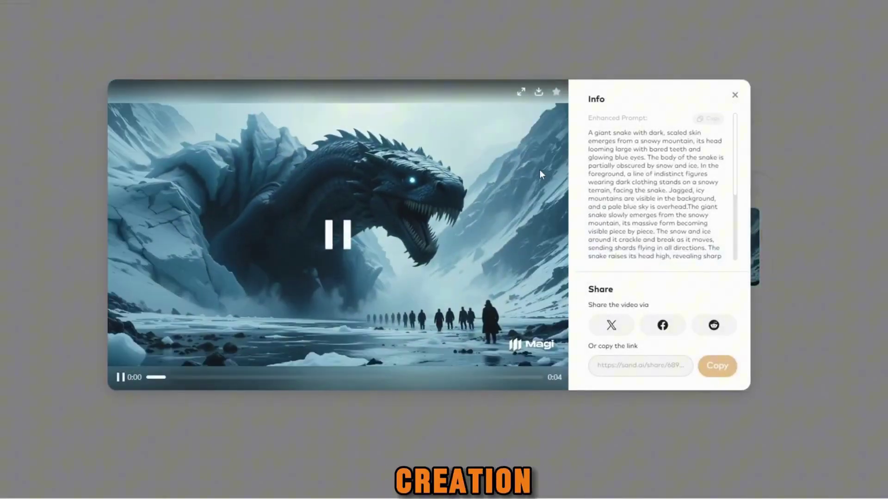
left_click(513, 195)
left_click(735, 96)
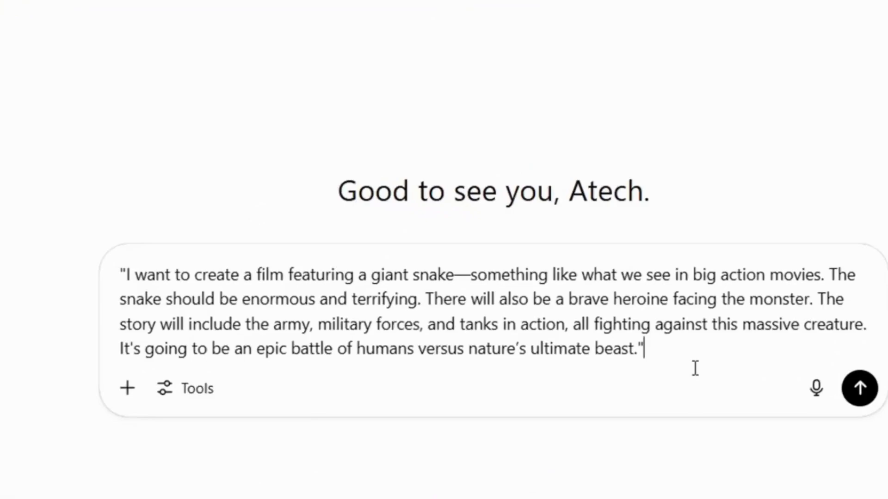
- Send the giant-snake film story, then ask ChatGPT for ten image prompts with a big snake in every scene
left_click(861, 399)
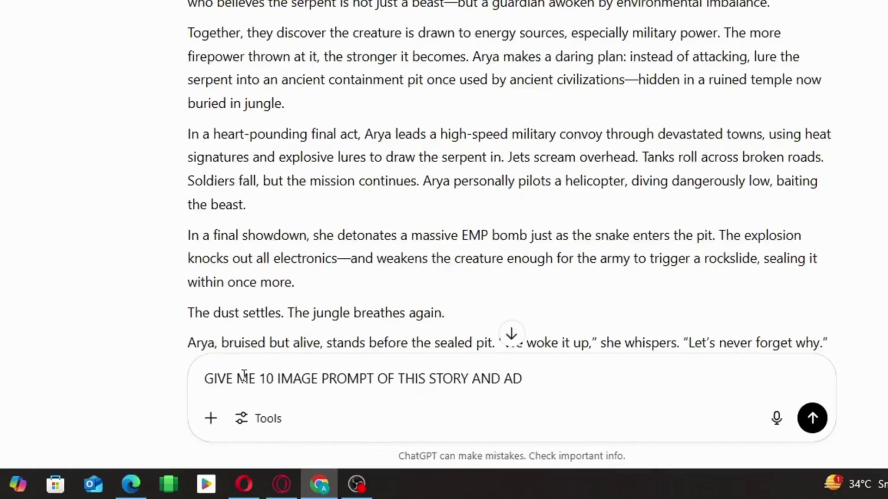
type("AKE IN E")
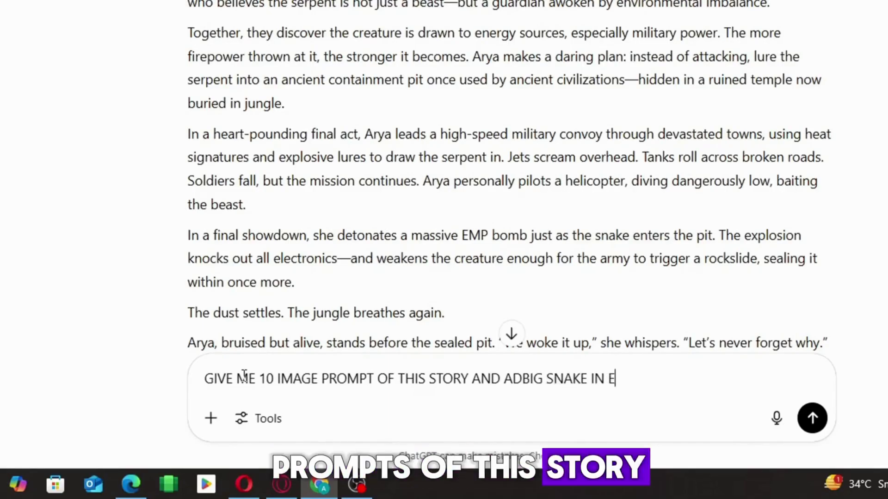
type("VERY SCENE")
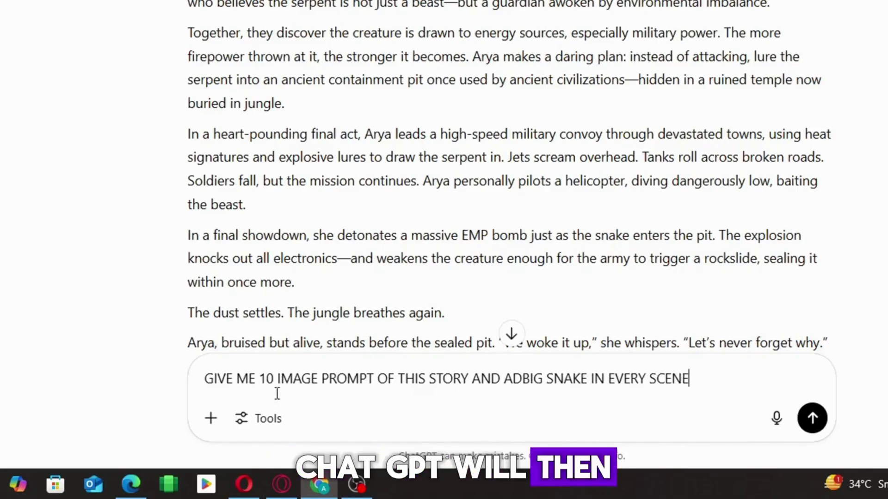
key("ctrl+a")
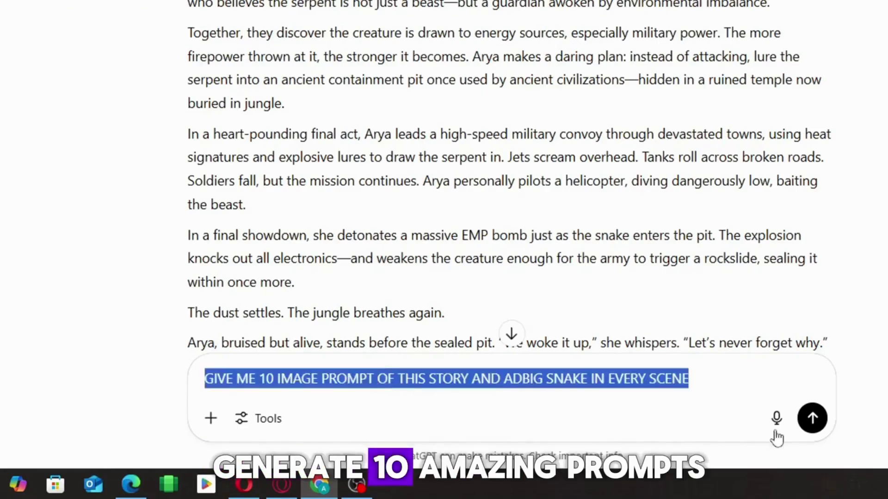
left_click(811, 409)
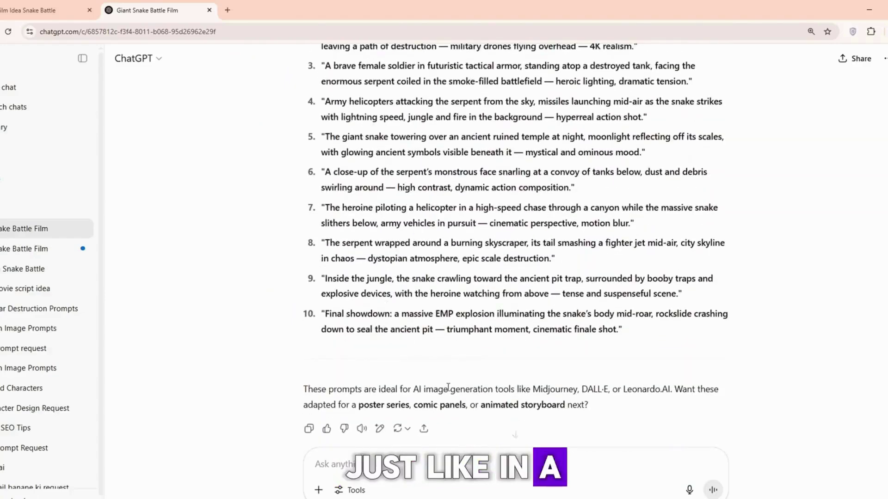
scroll(389, 291, "up", 3)
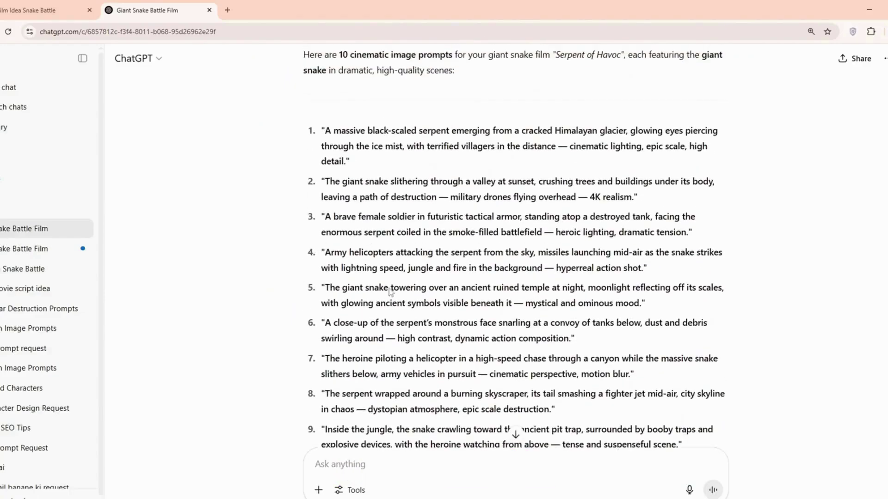
scroll(390, 291, "down", 2)
scroll(389, 291, "up", 5)
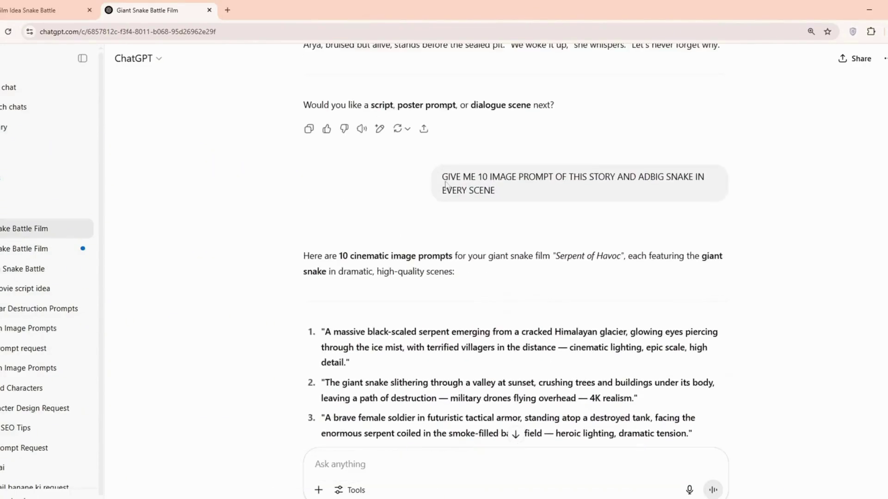
scroll(373, 346, "down", 8)
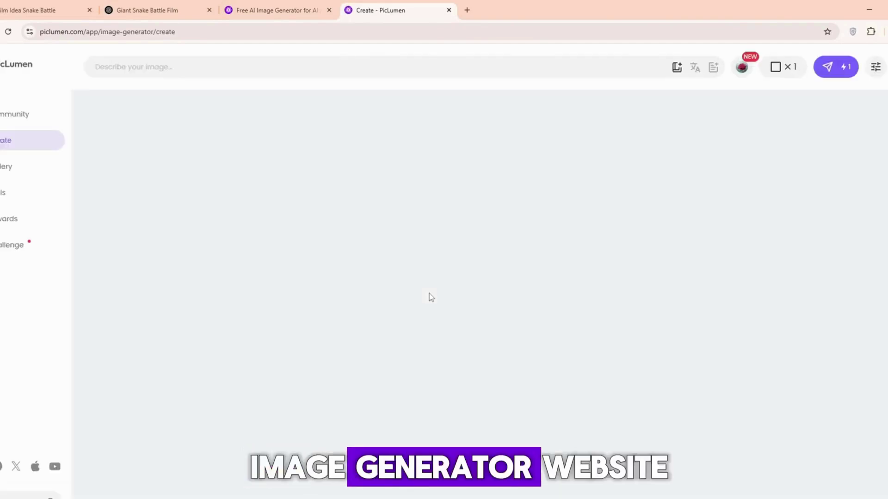
- Set PicLumen's aspect ratio to 16:9 and select ChatGPT's glacier-serpent prompt 1
left_click(781, 74)
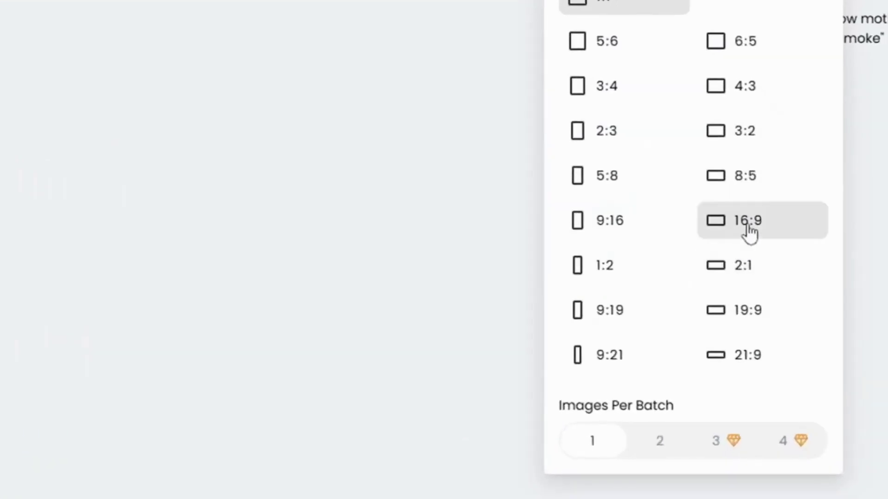
left_click(748, 227)
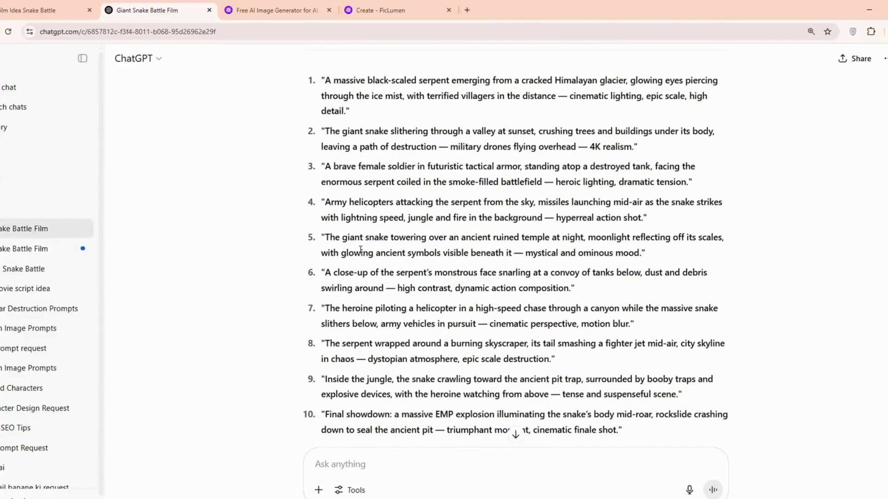
scroll(650, 170, "up", 1)
left_click_drag(348, 165, 324, 130)
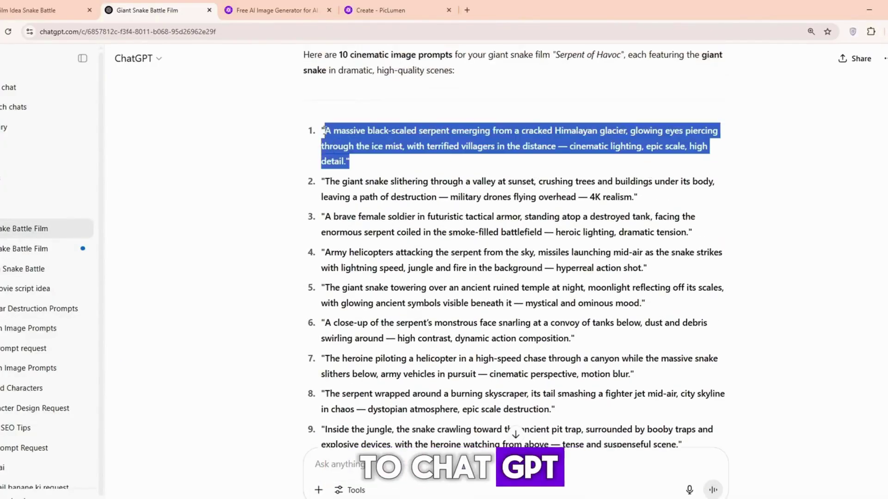
scroll(333, 148, "up", 2)
- Paste the glacier-serpent prompt into PicLumen's image description box
left_click(379, 11)
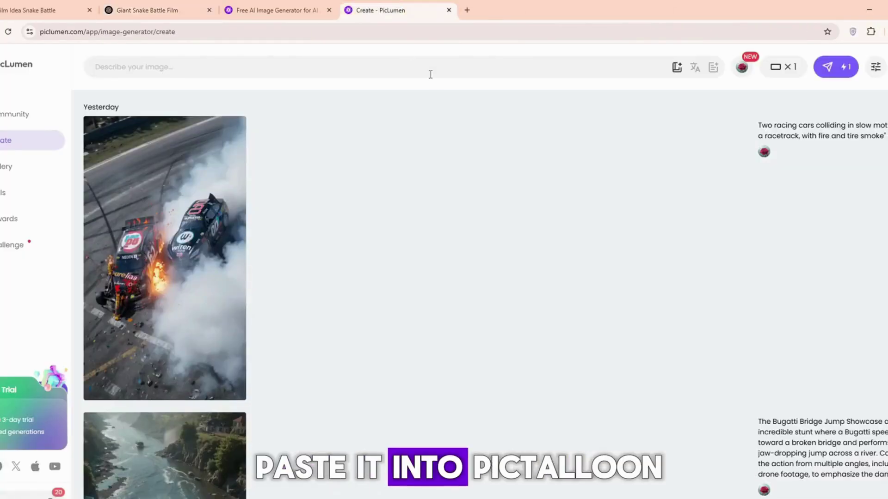
left_click(436, 70)
type("\"A massive black-scaled serpent emerging from a cracked Himalayan glacier, glowing eyes piercing through the ice mist, with terrified villagers in the distance — cinematic lighting, epic scale, high detail.\"")
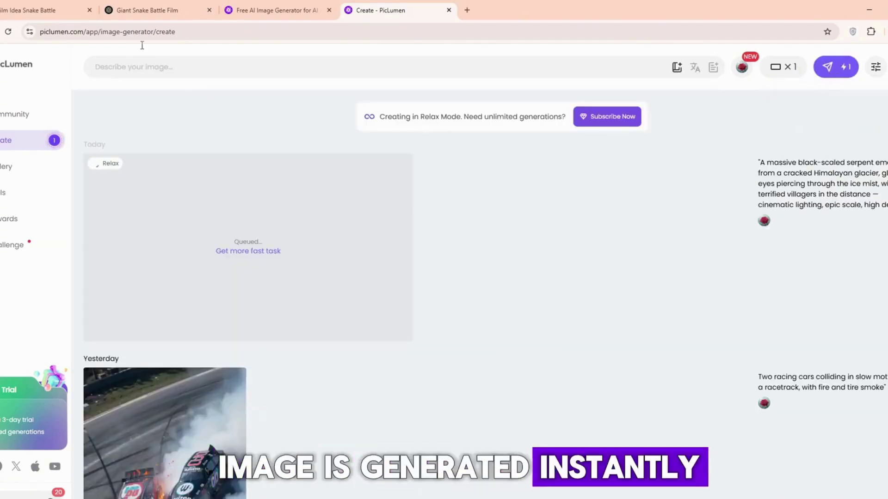
- Copy prompt 2 from ChatGPT and paste the sunset-valley snake prompt into PicLumen
left_click(161, 12)
left_click_drag(638, 298, 319, 284)
key("ctrl+c")
left_click(405, 5)
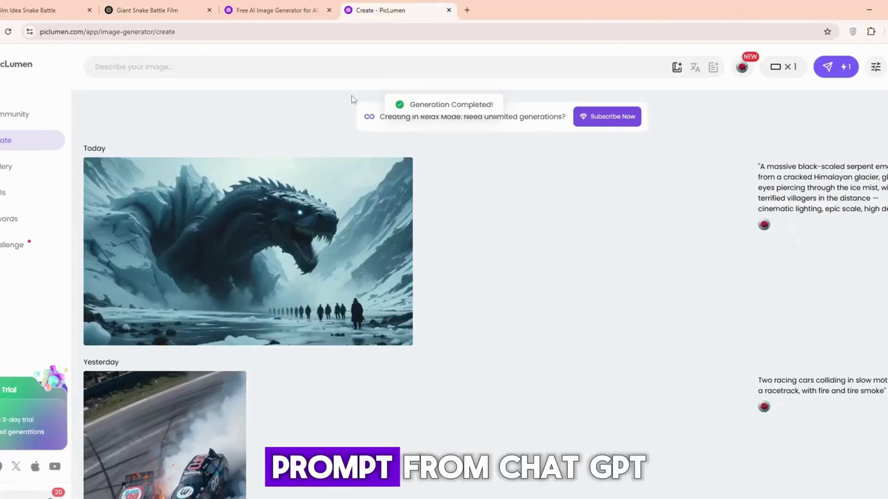
left_click(203, 73)
key("ctrl+v")
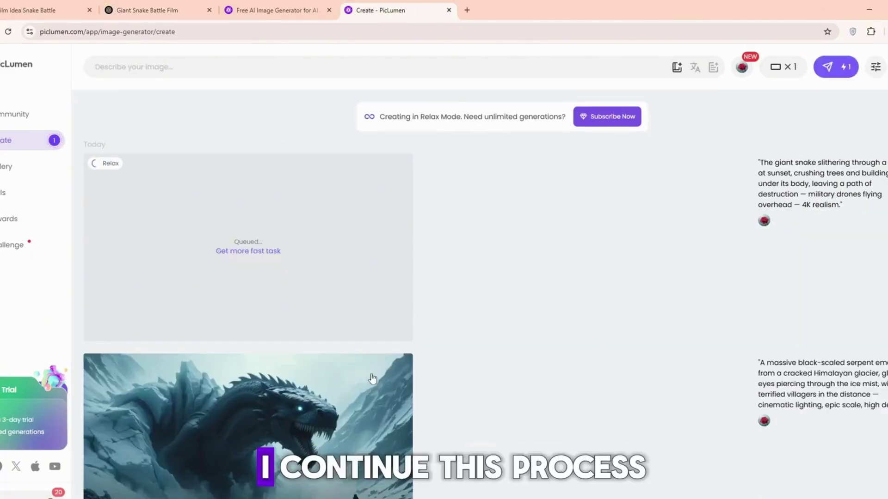
scroll(444, 354, "down", 2)
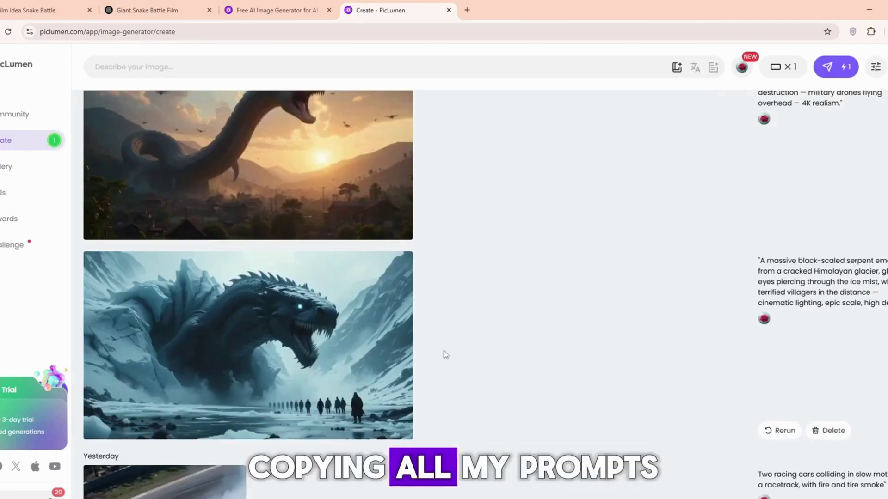
scroll(444, 355, "up", 3)
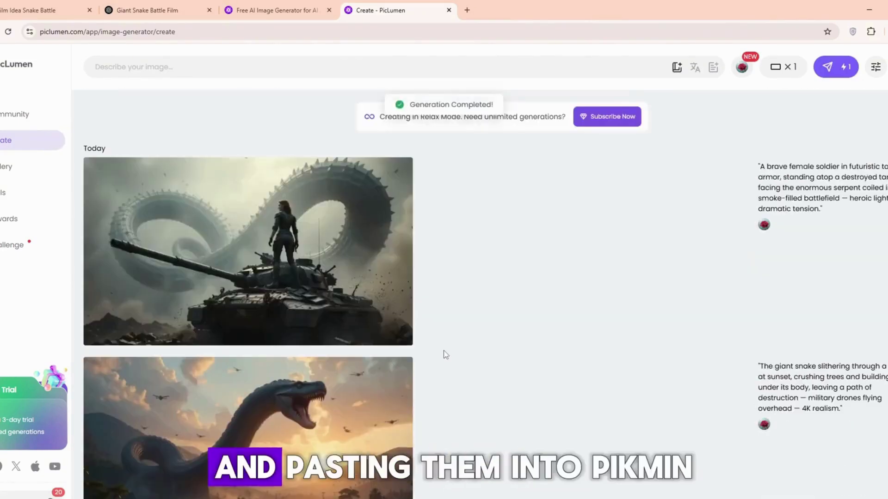
- Paste the soldier-on-tank prompt into PicLumen and generate its image
left_click(113, 6)
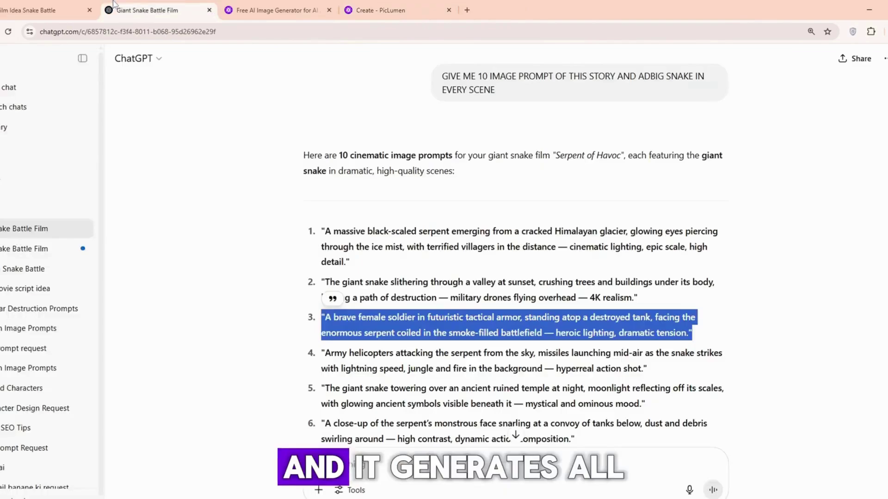
left_click(426, 4)
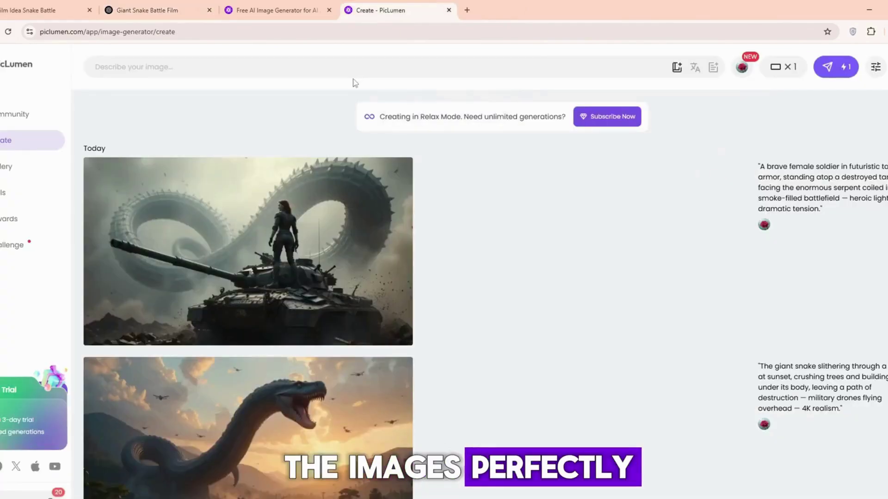
left_click(366, 69)
type("\"A brave female soldier in futuristic tactical armor, standing atop a destroyed tank, facing the enormous serpent coiled in the smoke-filled battlefield — heroic lighting, dramatic tension.\"")
left_click(814, 74)
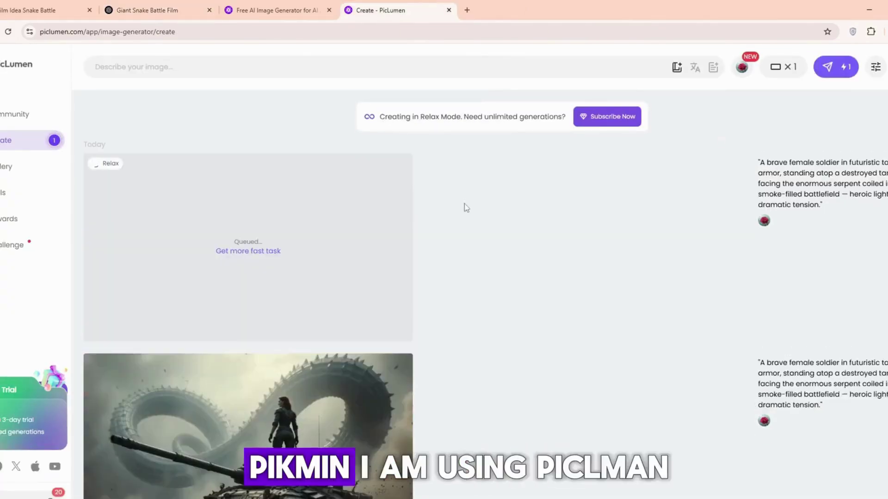
scroll(578, 277, "down", 10)
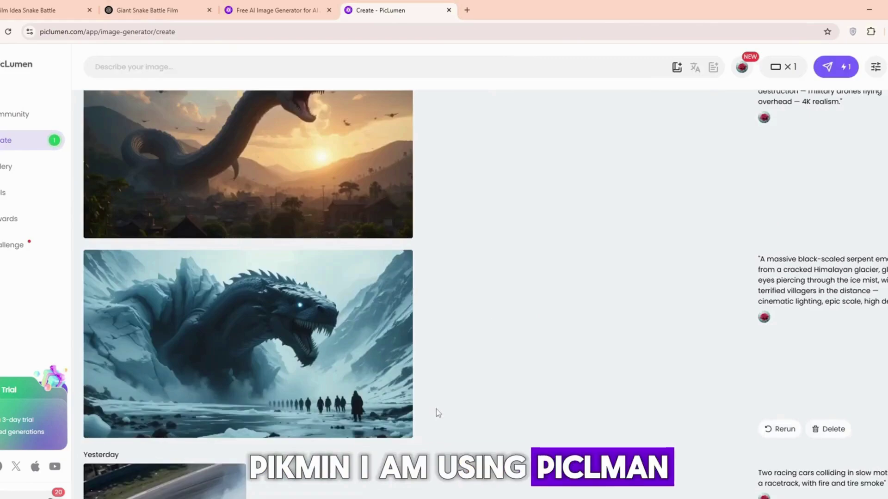
scroll(437, 409, "up", 10)
- Copy the helicopter attack prompt into PicLumen and generate it
left_click(176, 62)
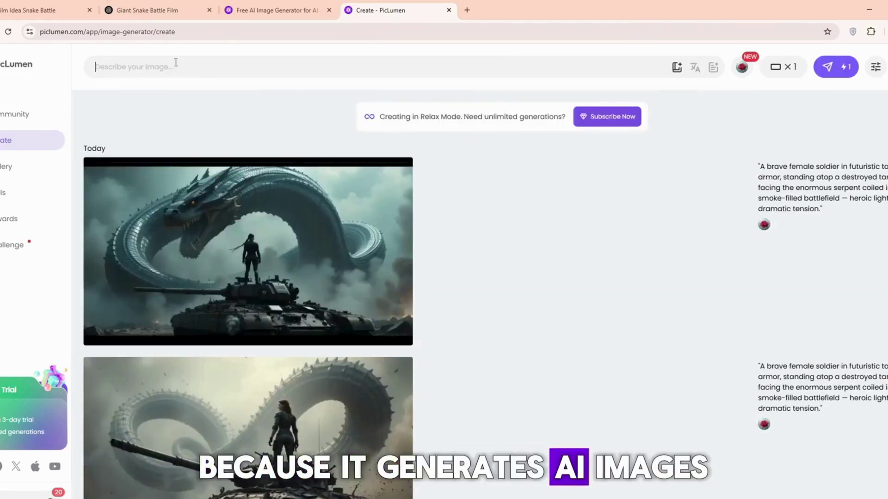
left_click(147, 11)
left_click_drag(323, 351, 644, 369)
key("ctrl+c")
left_click(396, 10)
key("ctrl+v")
key("Return")
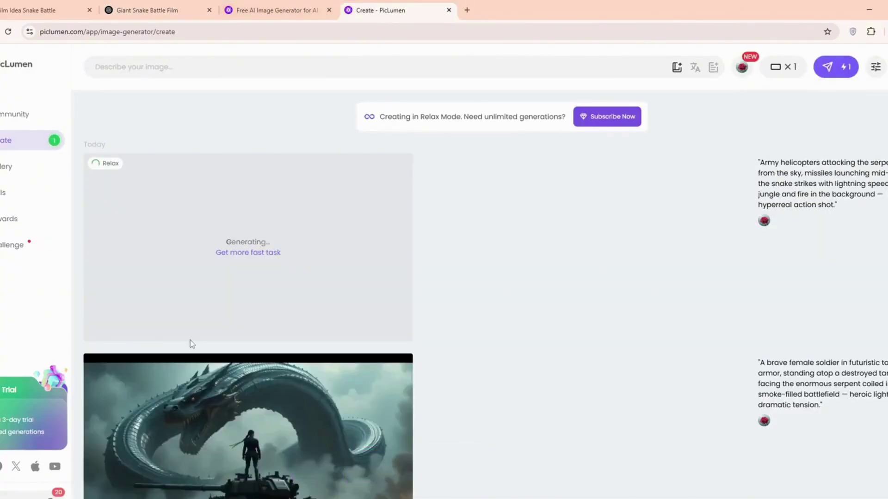
- Copy the ruined temple prompt into PicLumen and generate it
left_click(147, 10)
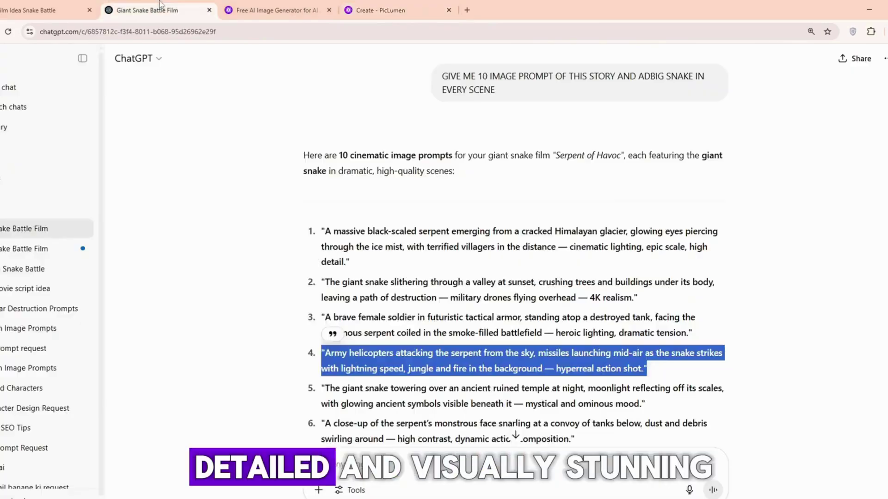
left_click_drag(323, 285, 644, 303)
key("ctrl+c")
left_click(395, 11)
key("ctrl+v")
key("Return")
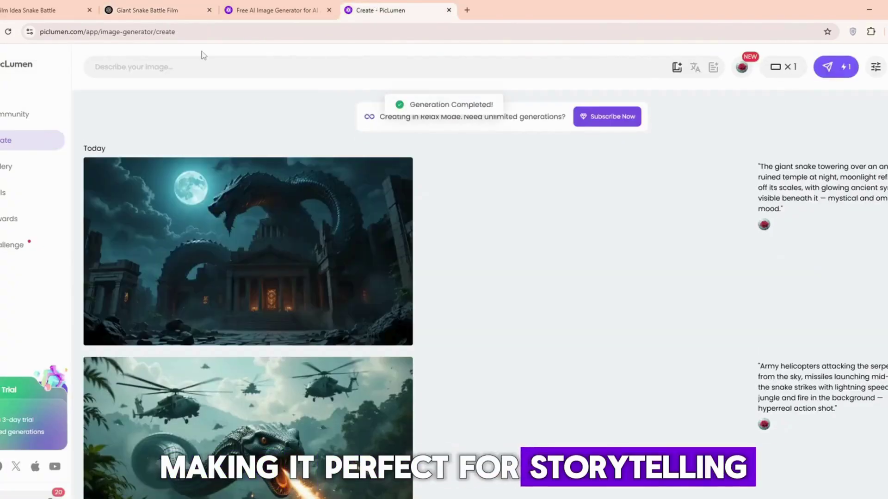
- Copy the serpent and tank close-up prompt into PicLumen and generate it
left_click(147, 10)
left_click_drag(574, 238, 322, 221)
key("ctrl+c")
left_click(396, 10)
key("ctrl+v")
key("Return")
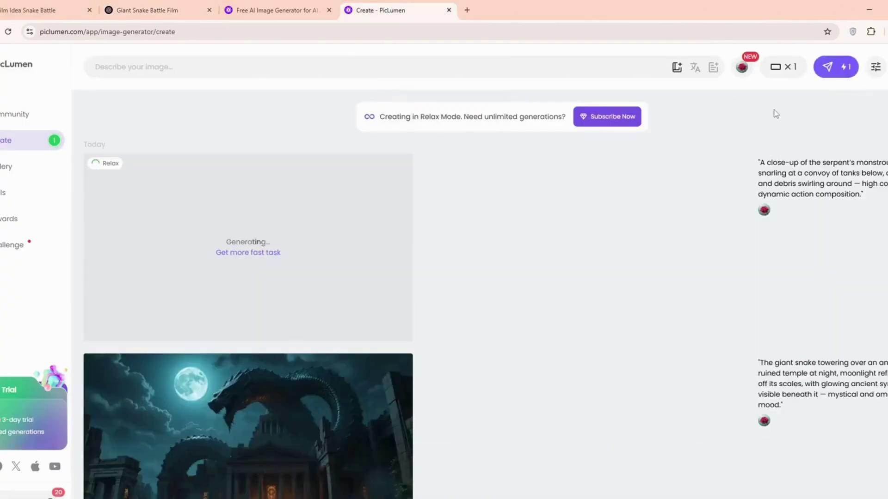
- Copy the heroine's canyon helicopter chase prompt into PicLumen and generate it
left_click(147, 10)
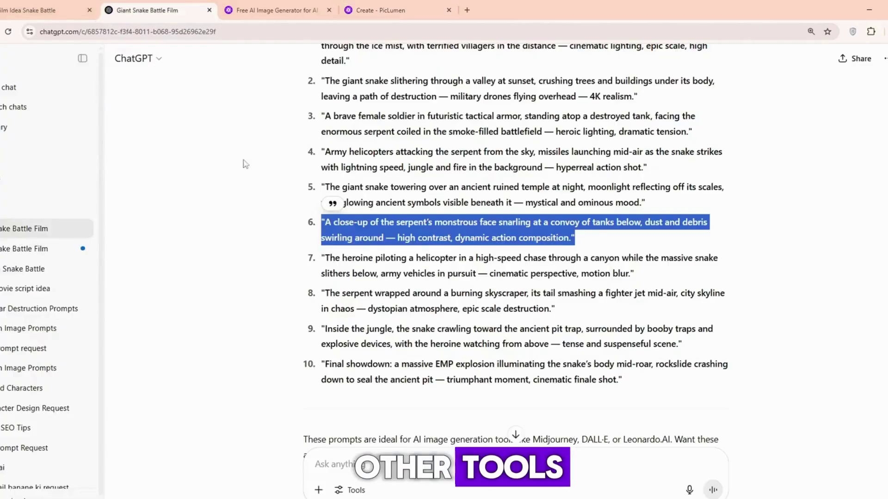
left_click_drag(634, 274, 331, 259)
key("ctrl+c")
left_click(395, 10)
key("ctrl+v")
key("Return")
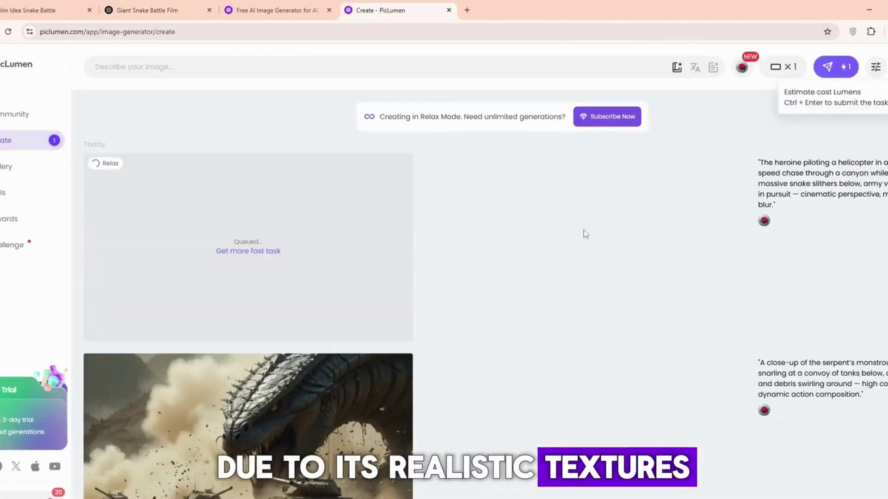
scroll(578, 254, "down", 10)
scroll(573, 281, "down", 3)
scroll(648, 357, "up", 12)
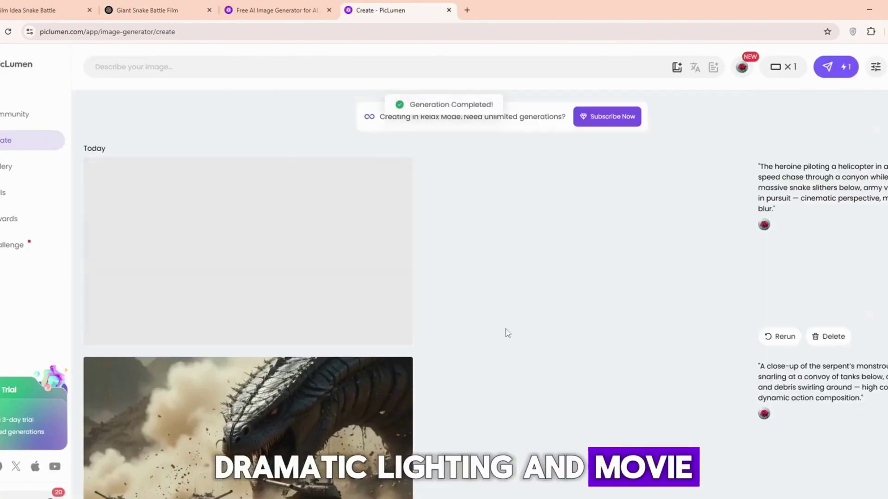
- Copy the burning skyscraper prompt into PicLumen and generate it
left_click(177, 5)
left_click_drag(556, 309, 322, 293)
key("ctrl+c")
left_click(395, 10)
key("ctrl+v")
left_click(826, 70)
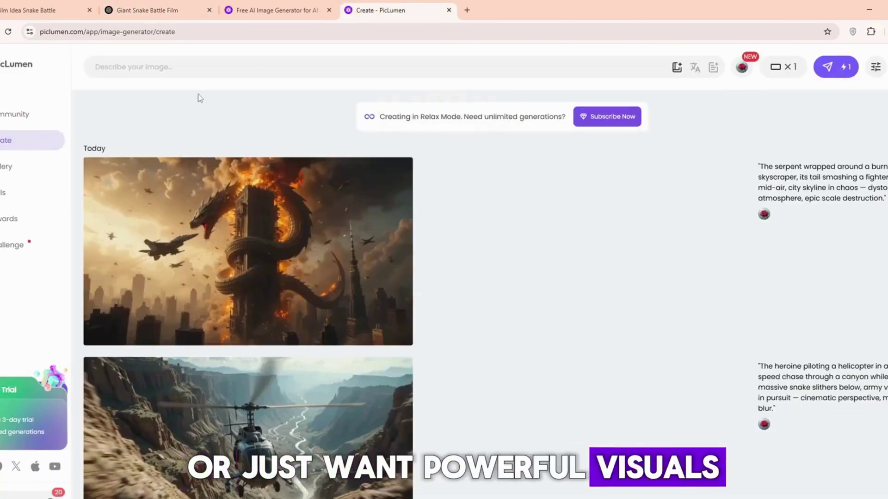
- Copy the jungle pit-trap prompt into PicLumen and generate it
left_click(153, 10)
left_click_drag(684, 343, 306, 333)
key("ctrl+c")
left_click(395, 10)
key("ctrl+v")
left_click(828, 67)
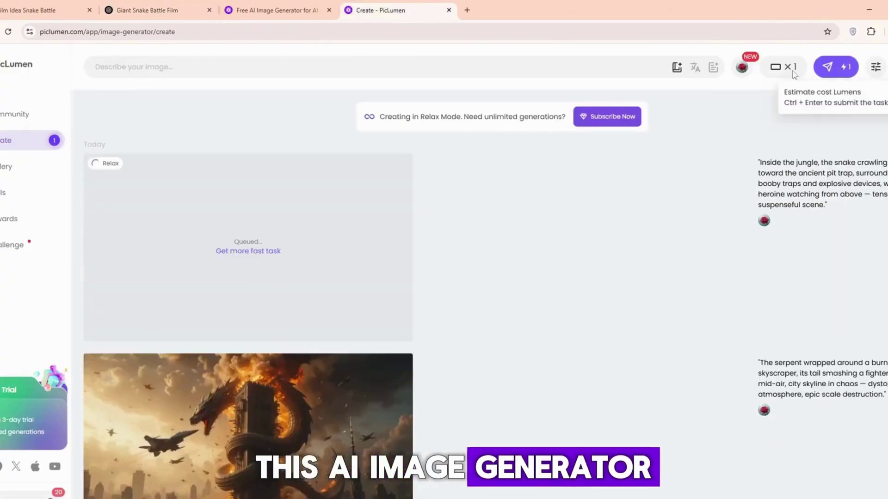
- Select the final showdown prompt in ChatGPT for copying
left_click(153, 11)
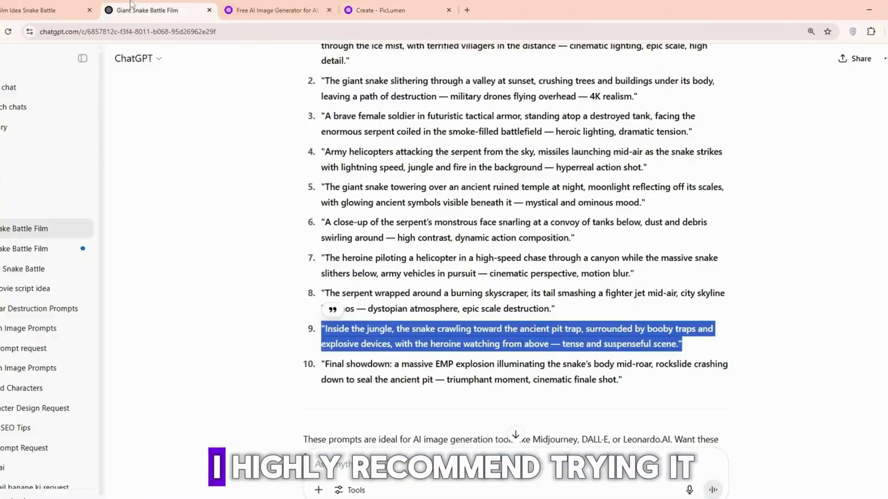
left_click_drag(622, 380, 322, 365)
right_click(350, 347)
left_click_drag(622, 380, 323, 365)
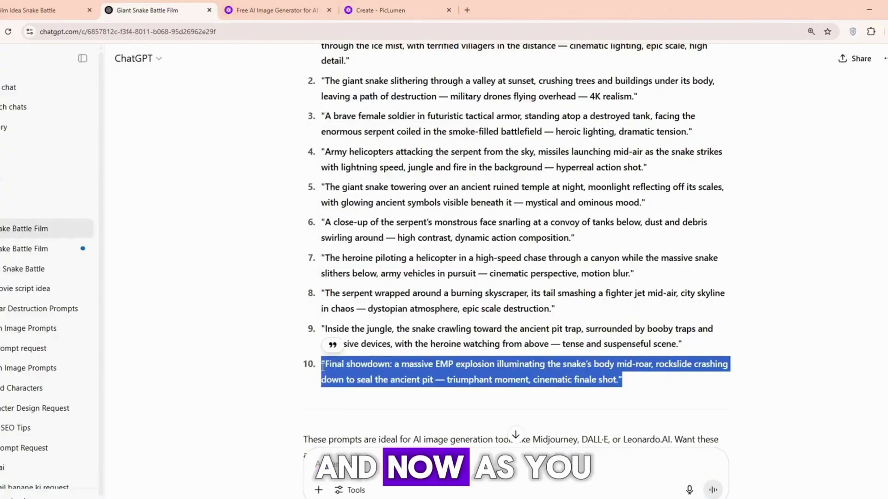
- Download the burning skyscraper, snake-and-tanks close-up and helicopter attack images from the PicLumen feed
right_click(324, 373)
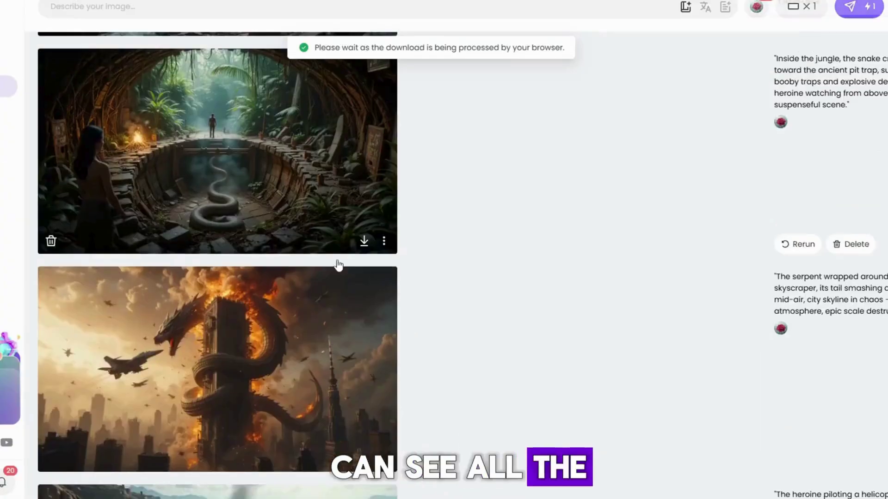
scroll(333, 323, "down", 2)
left_click(364, 350)
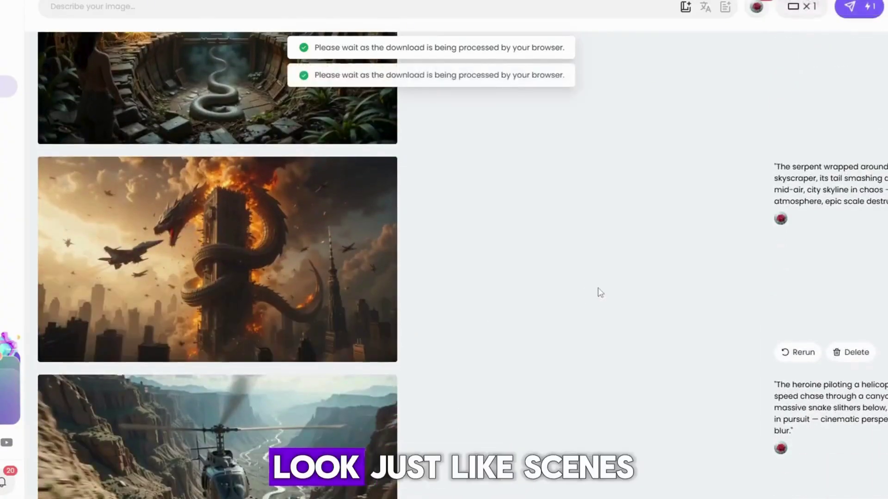
scroll(365, 241, "down", 7)
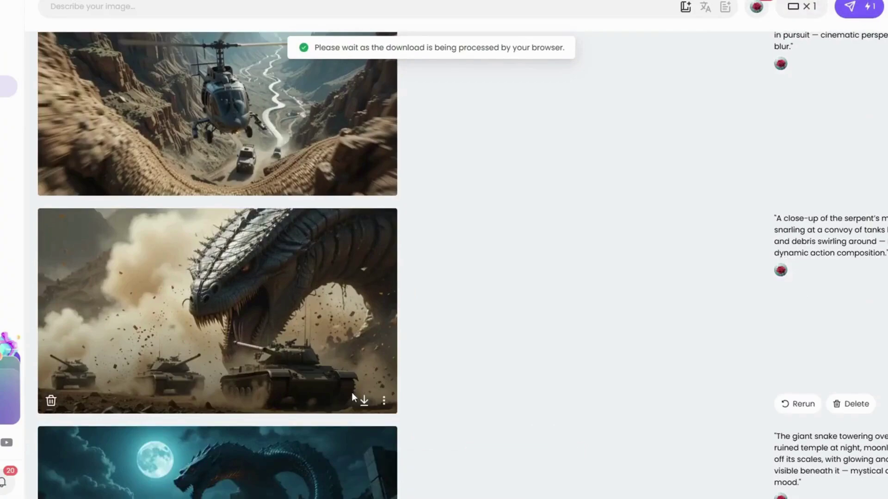
left_click(364, 400)
scroll(351, 287, "down", 9)
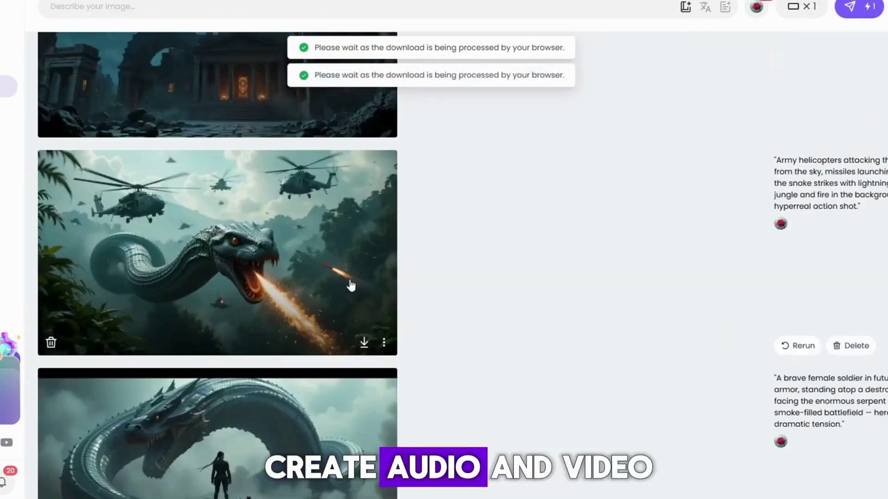
left_click(363, 345)
scroll(356, 314, "down", 5)
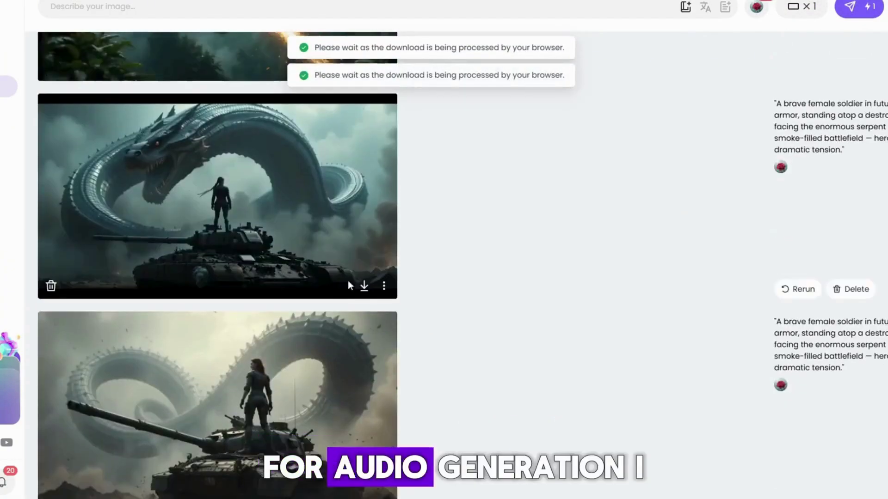
scroll(324, 259, "down", 5)
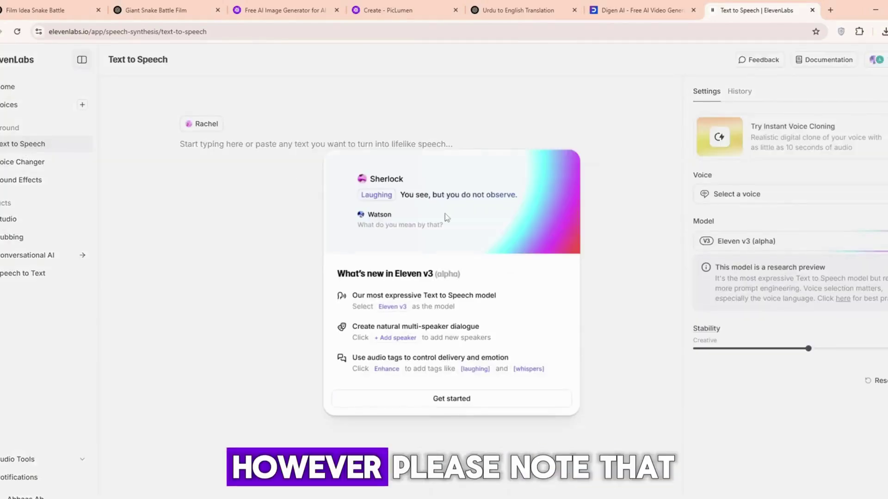
- Dismiss the Eleven v3 What's new popup with Get started
left_click(461, 401)
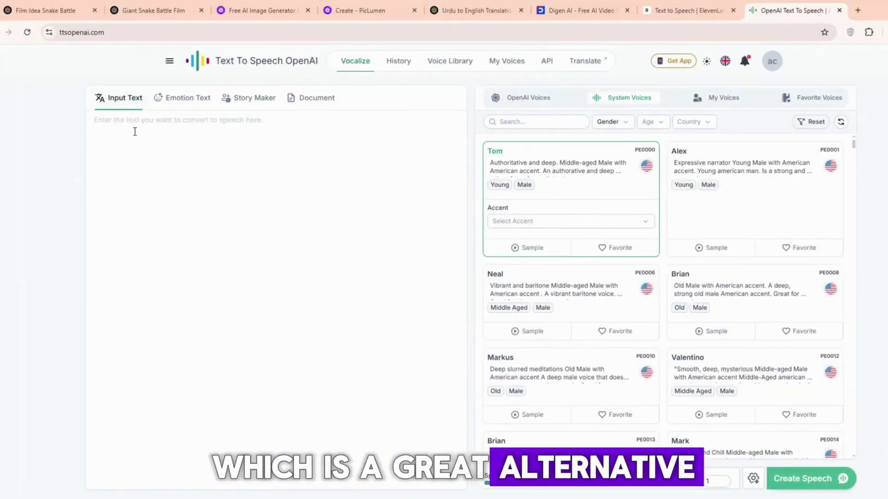
- Paste the serpent story as input text and play the Tom voice sample
key("ctrl+v")
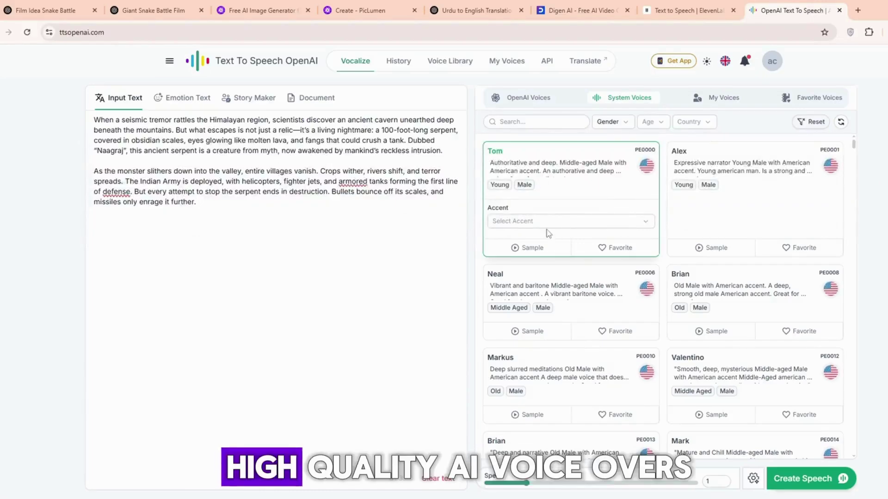
left_click(513, 249)
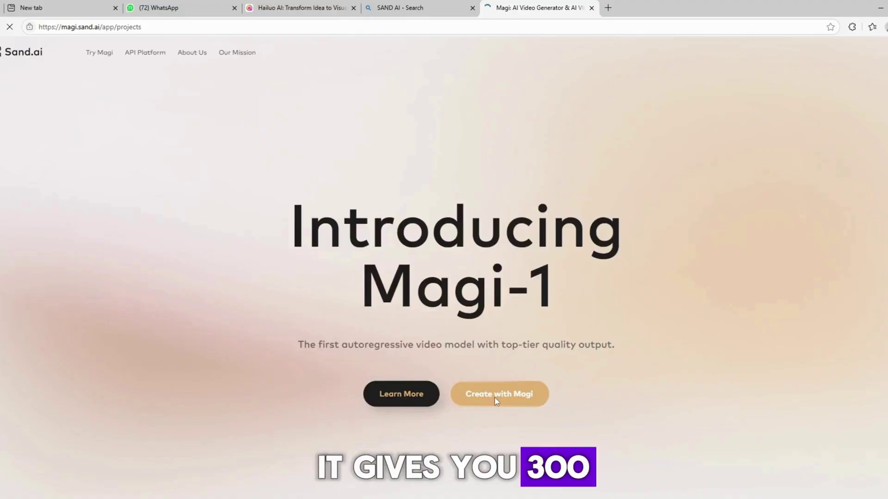
- Start creating a video with Magi from the magi.sand.ai page
left_click(500, 394)
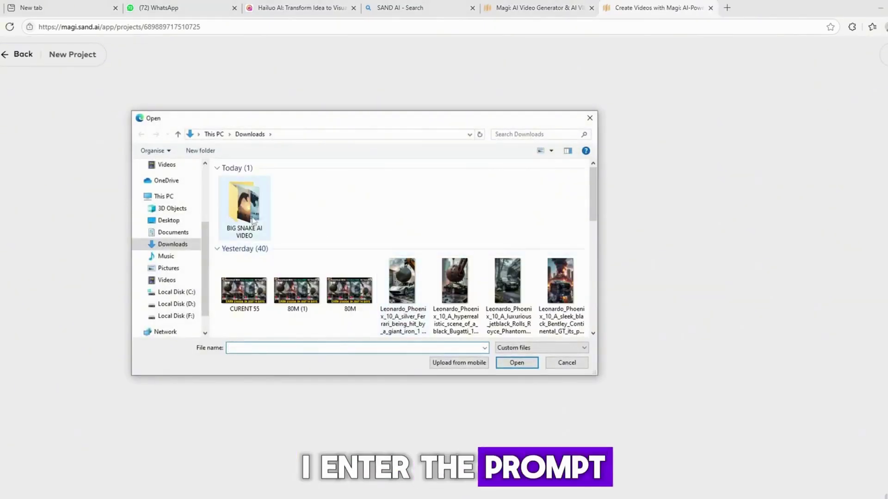
- Upload the image from BIG SNAKE AI VIDEO, generate the snowy-mountain snake clip, then close its preview
double_click(254, 221)
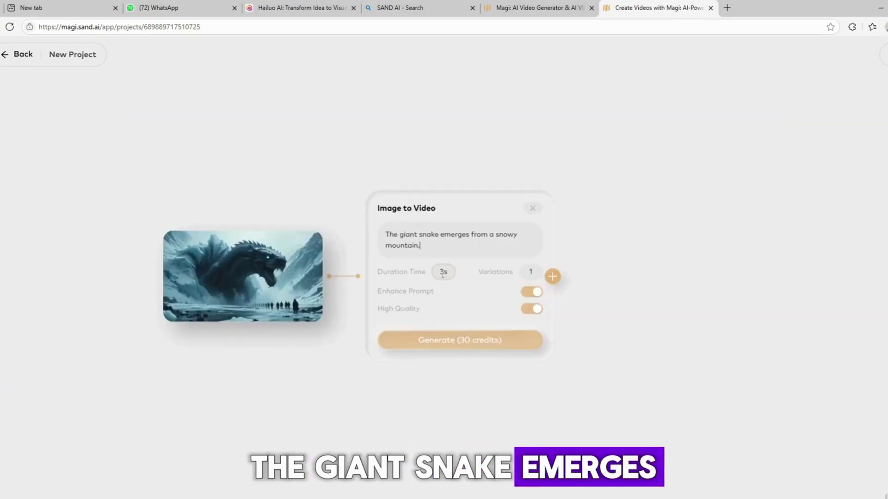
double_click(441, 273)
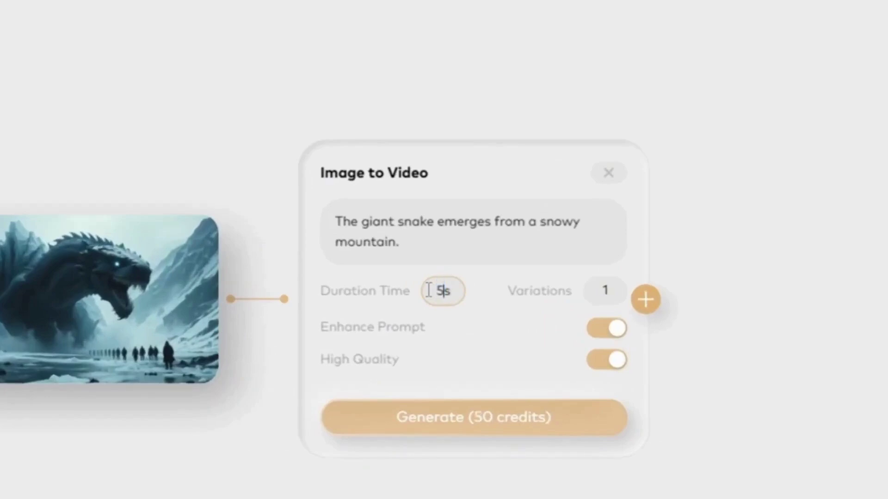
left_click(453, 423)
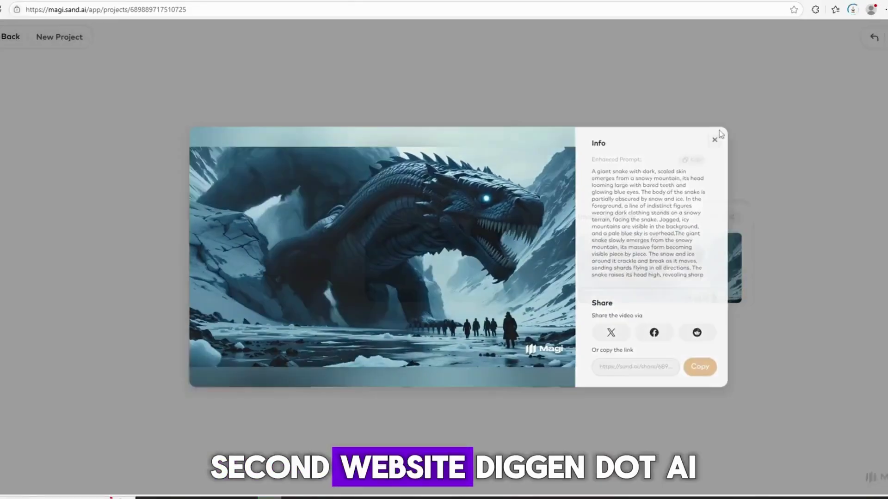
left_click(720, 134)
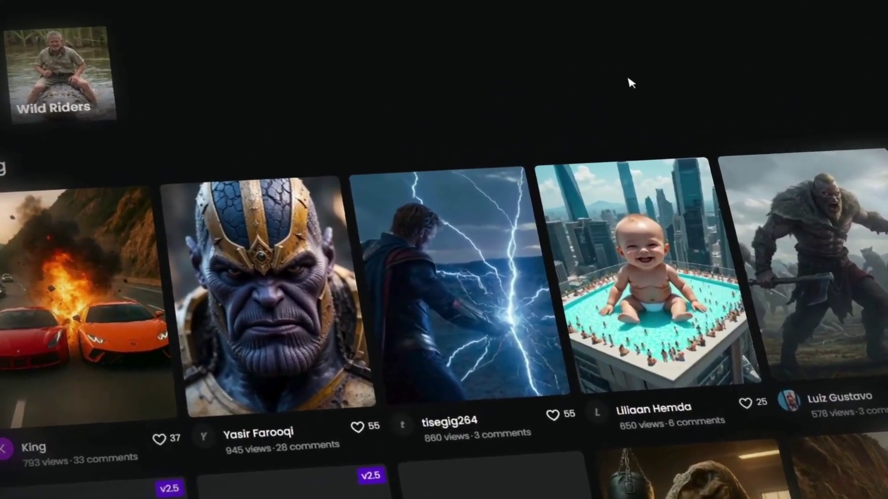
- Scroll through the Digen explore gallery while the two Real Motion 2.0 tank-scene videos wait in the queue
scroll(444, 250, "down", 5)
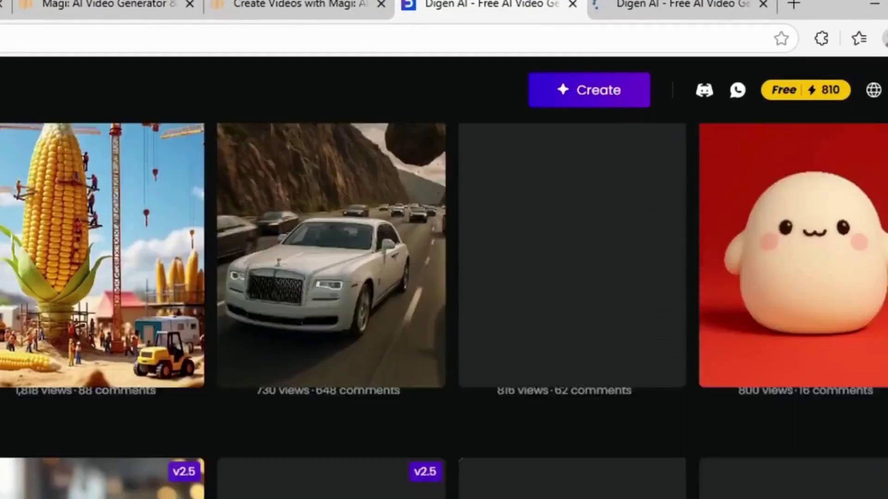
scroll(444, 277, "down", 5)
scroll(444, 277, "up", 10)
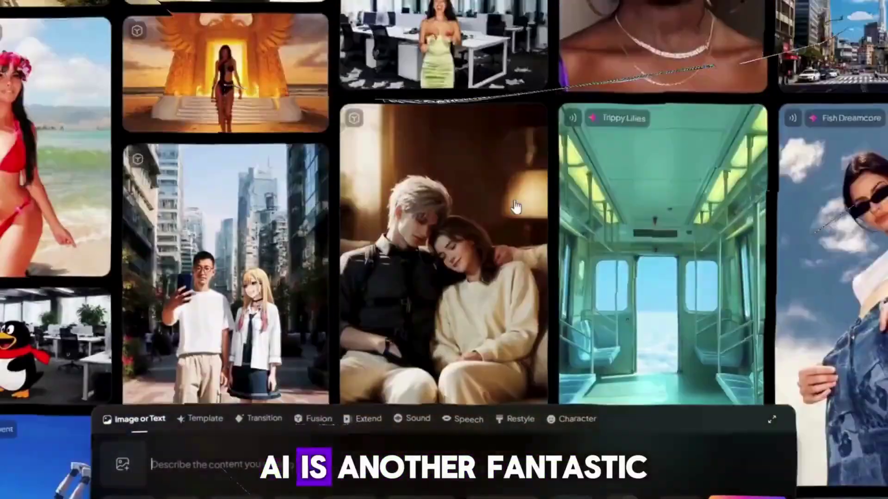
- Scroll up and down through the PixVerse Discover gallery on the home page
scroll(516, 207, "up", 10)
scroll(515, 88, "down", 15)
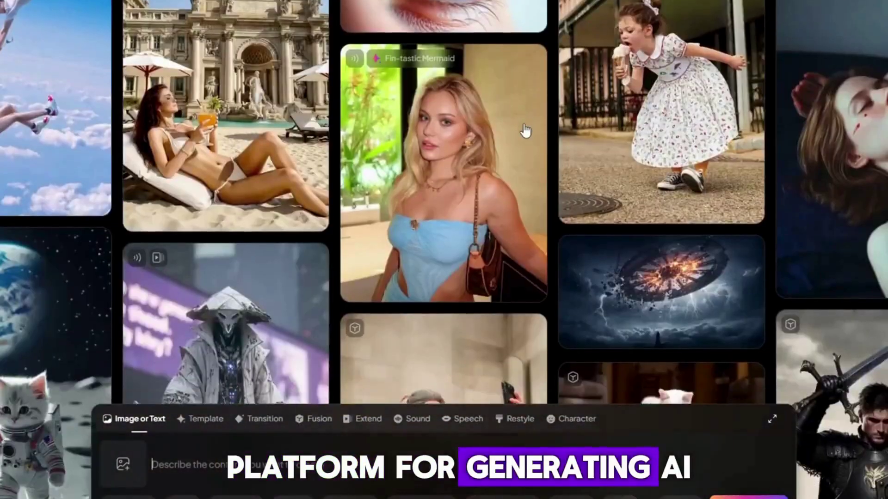
scroll(525, 131, "down", 20)
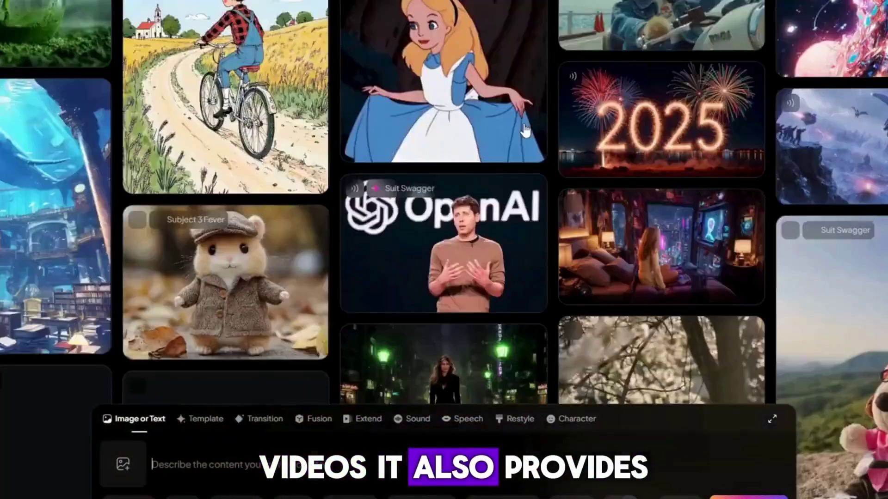
scroll(525, 130, "down", 10)
scroll(233, 101, "up", 3)
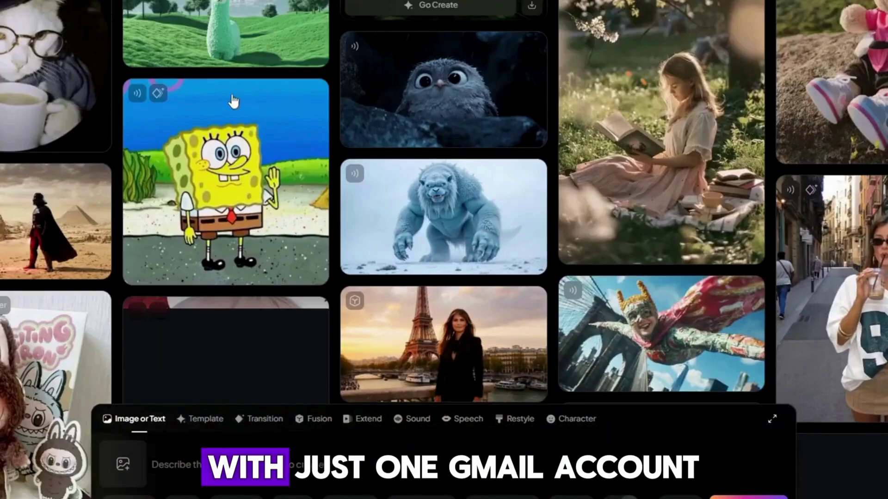
scroll(519, 178, "up", 8)
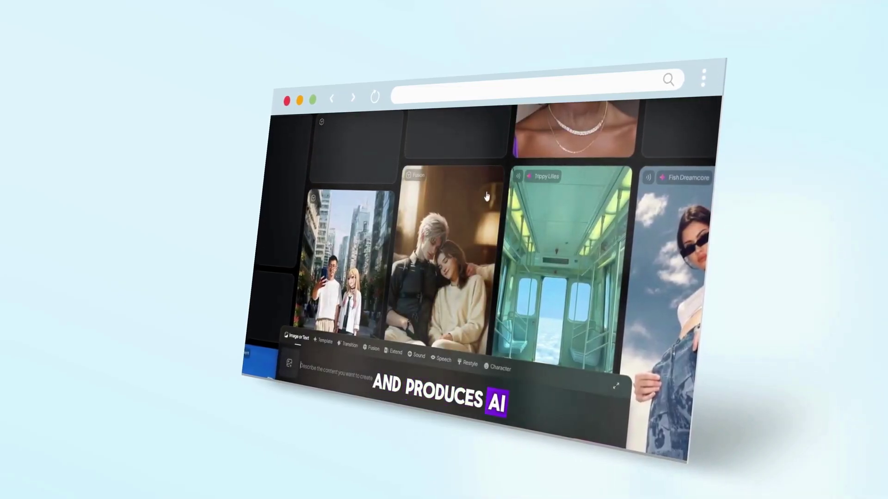
scroll(486, 196, "up", 5)
scroll(486, 196, "up", 5)
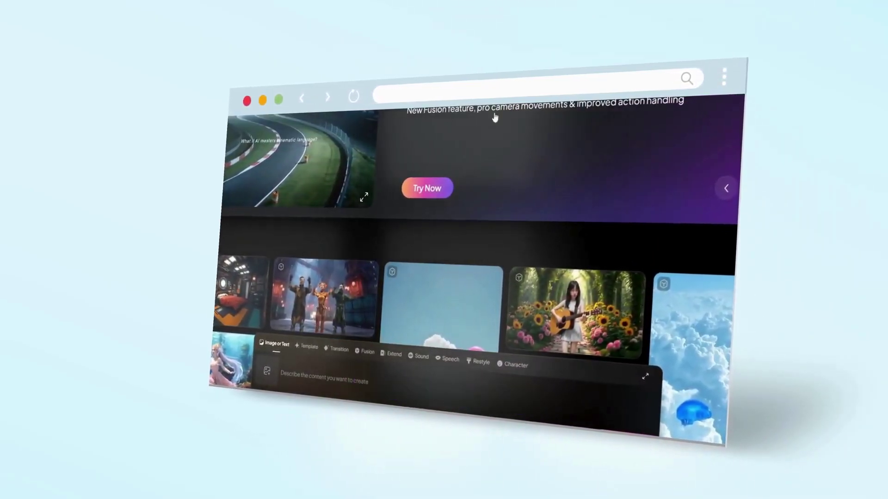
scroll(578, 113, "down", 2)
scroll(648, 109, "down", 2)
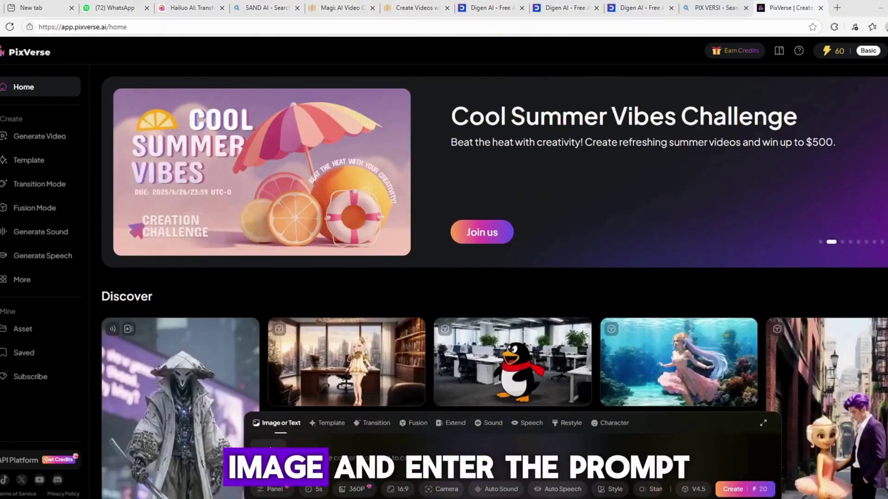
- Upload the snake image, submit the tank-devouring prompt, then remove the helicopter image
left_click(271, 450)
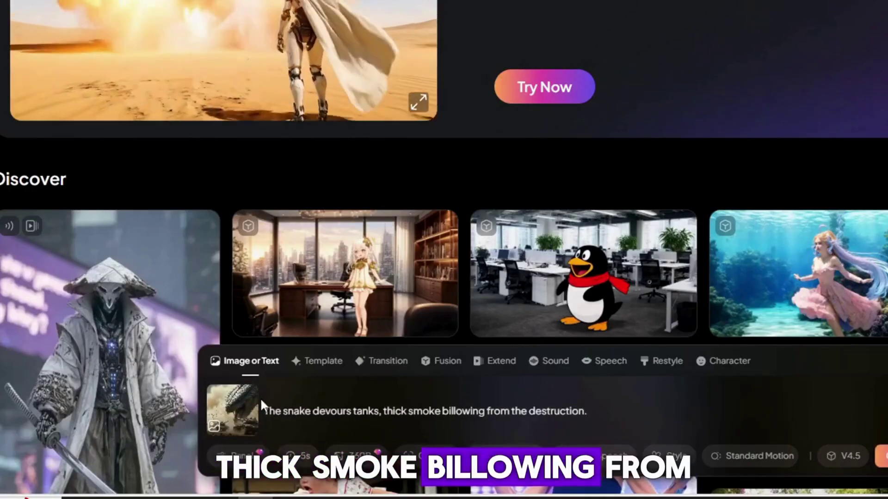
key("Return")
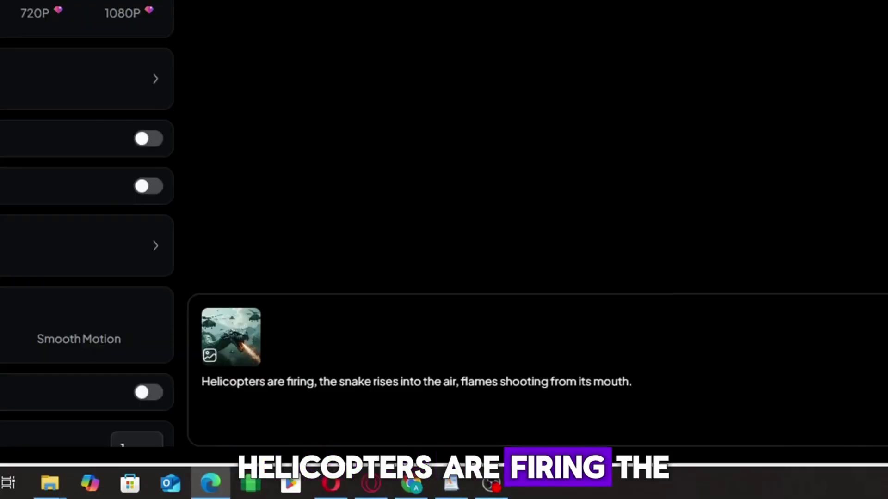
left_click(256, 311)
- Paste the next prompt from the scene list to queue the flame-engulfed snake video, then open the helicopter clip
left_click(453, 488)
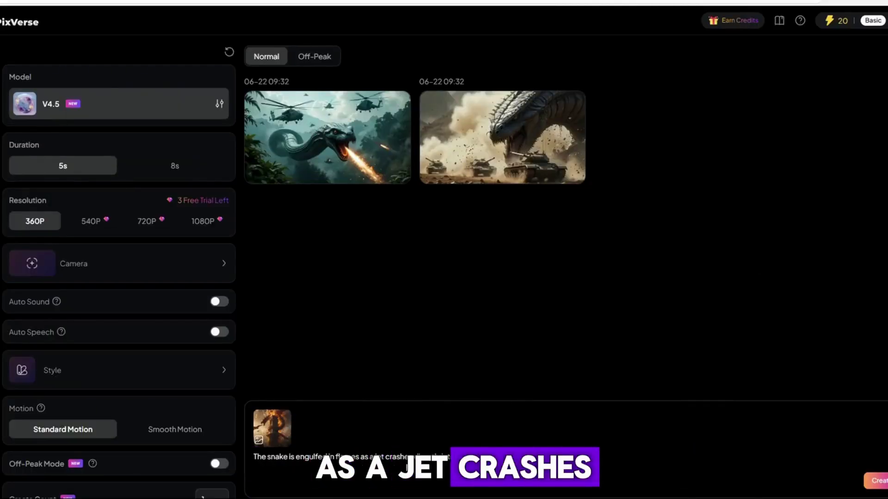
left_click(874, 489)
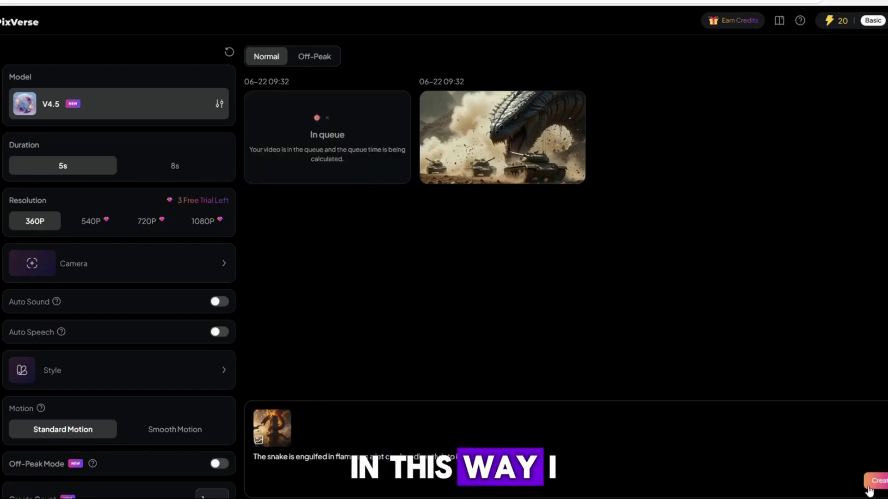
left_click(505, 141)
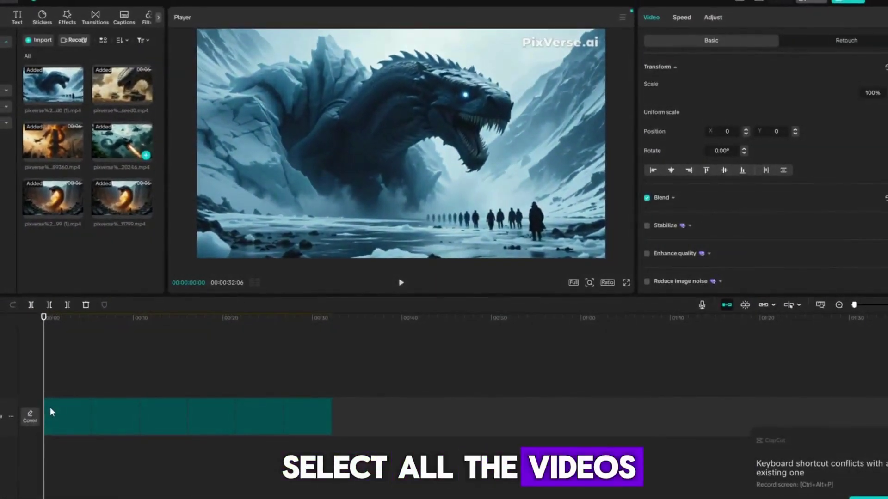
- Scale all six timeline clips up to fill the player frame, pushing the PixVerse watermark out
key("ctrl+a")
left_click_drag(63, 326, 132, 337)
left_click_drag(603, 244, 612, 260)
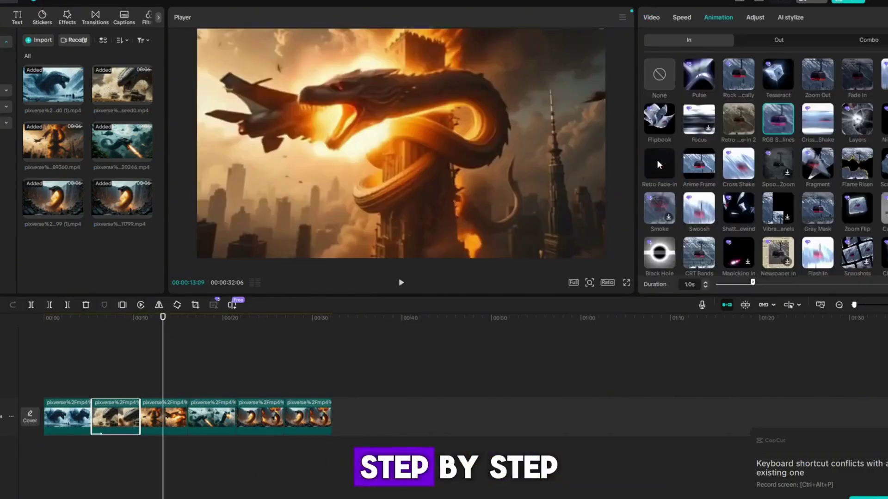
- Try Retro Fade-in, Anime Frame and Criss-Shake intros on clip 2, then apply a 1.6s Flipbook
left_click(659, 163)
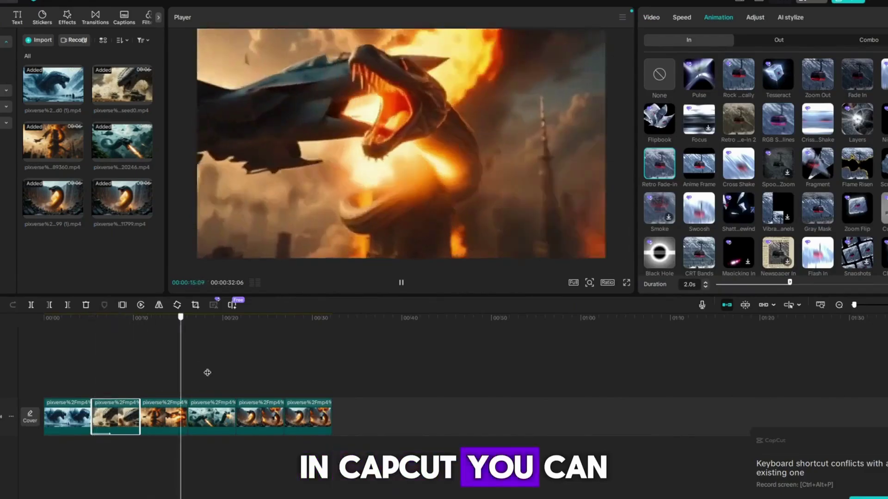
key("space")
left_click(642, 181)
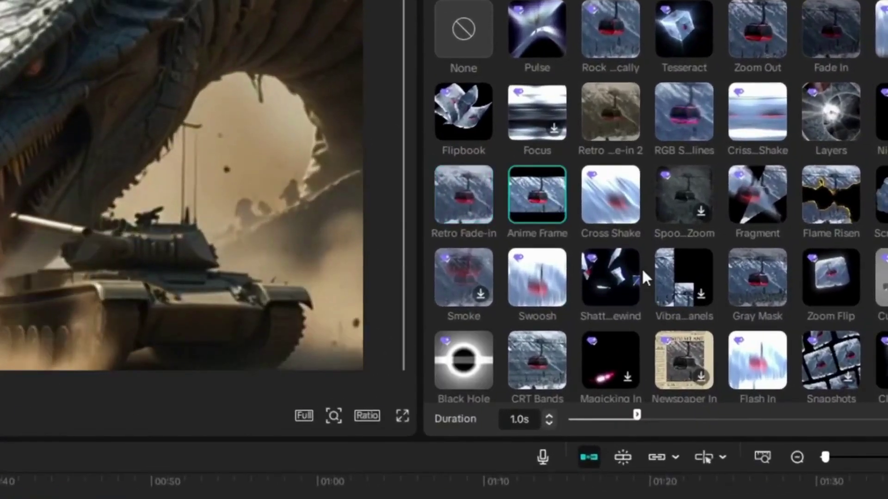
left_click(766, 107)
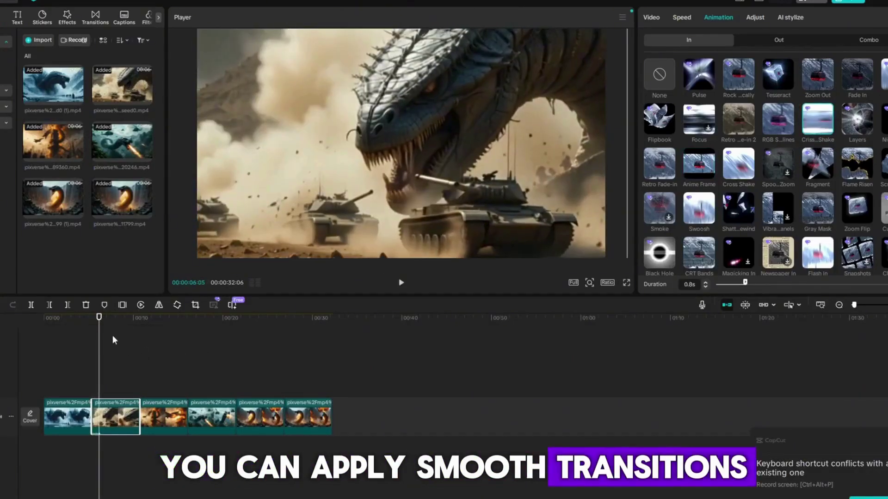
left_click_drag(98, 324, 173, 353)
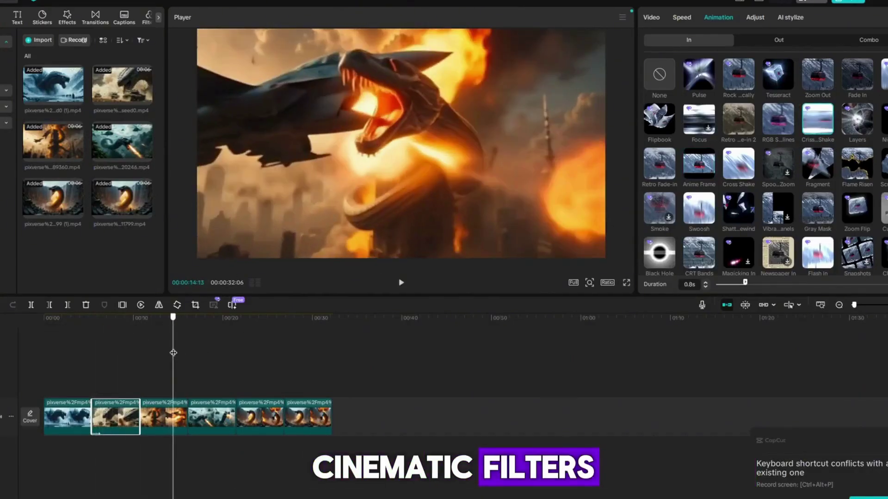
left_click(653, 170)
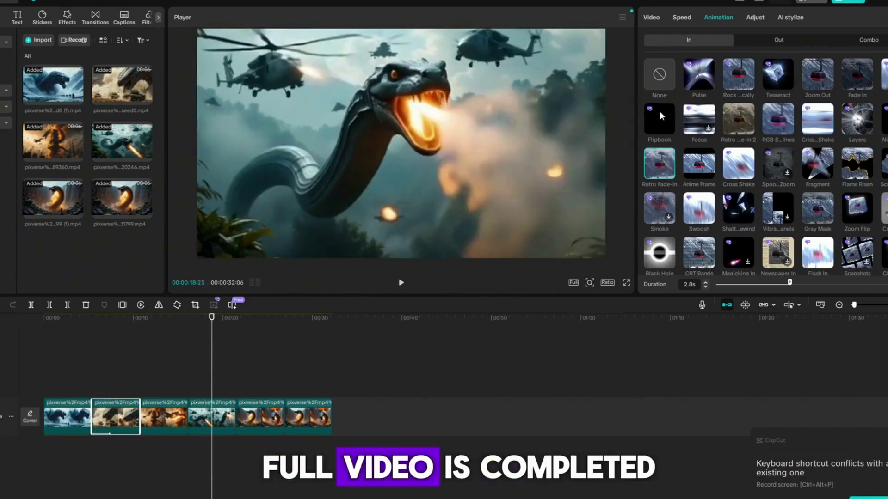
left_click(660, 117)
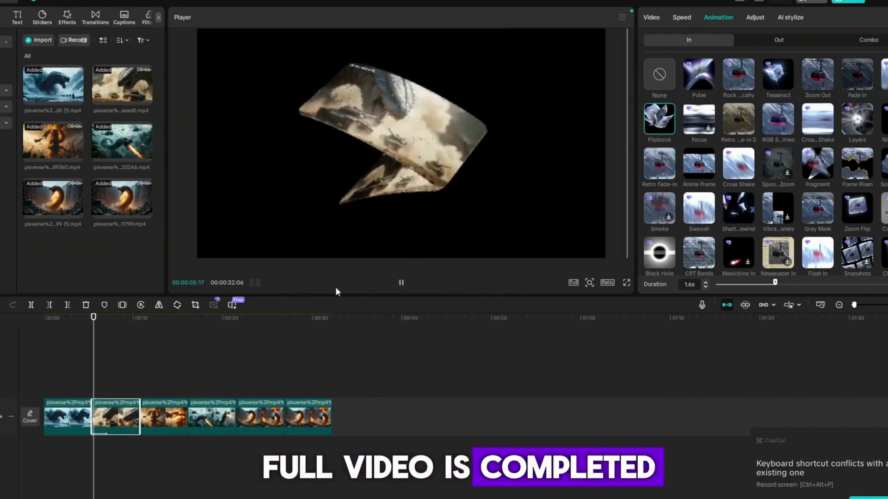